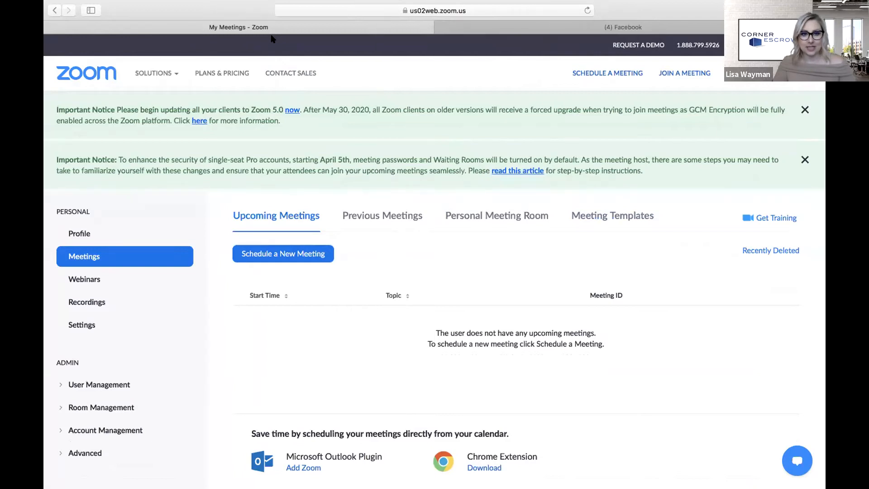
{"action": "mouse_move", "coordinate": [175, 73]}
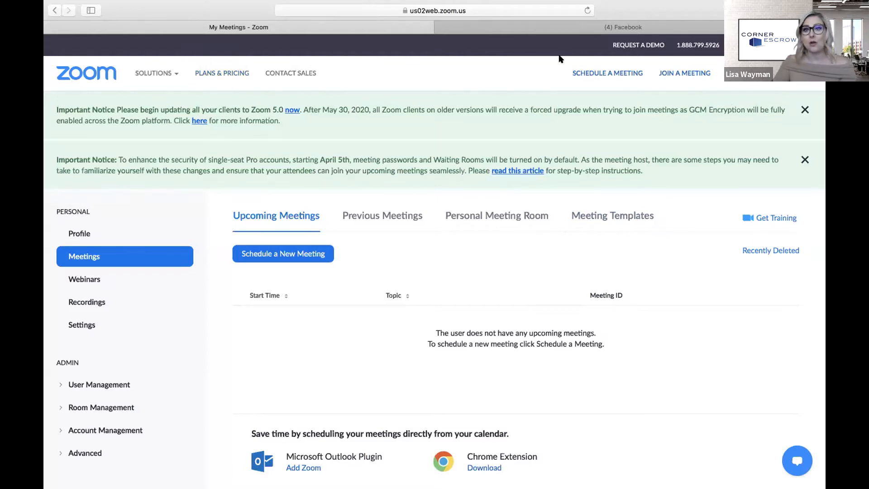
- Schedule a new meeting and replace the 'My Meeting' topic with 'Lisas Zoom meeting'
{"action": "left_click", "coordinate": [601, 73]}
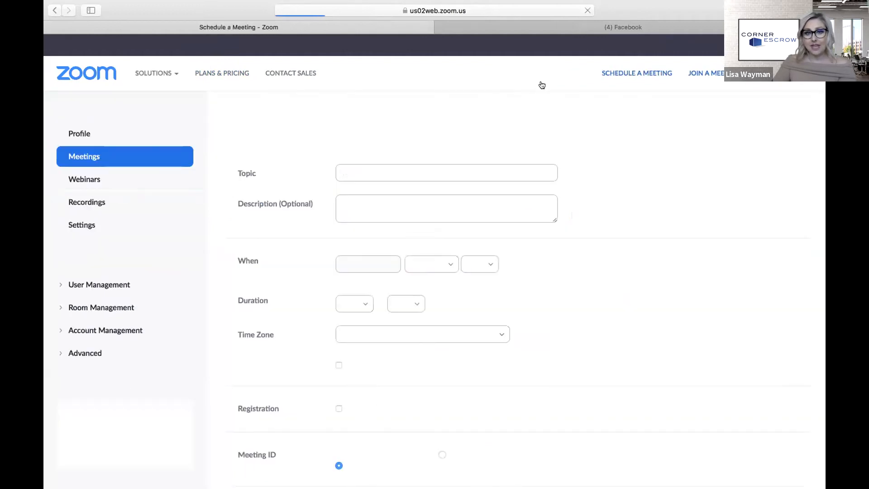
{"action": "scroll", "coordinate": [536, 276], "scroll_direction": "down", "scroll_amount": 5}
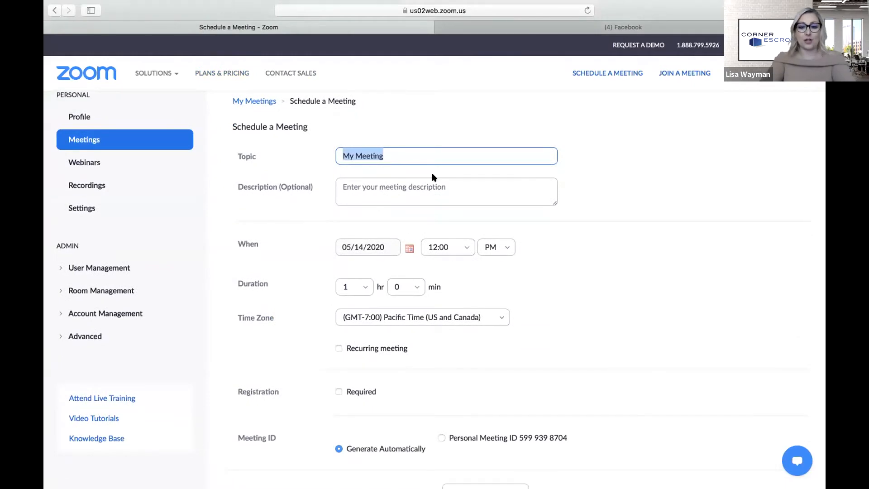
{"action": "type", "text": "Lisas so"}
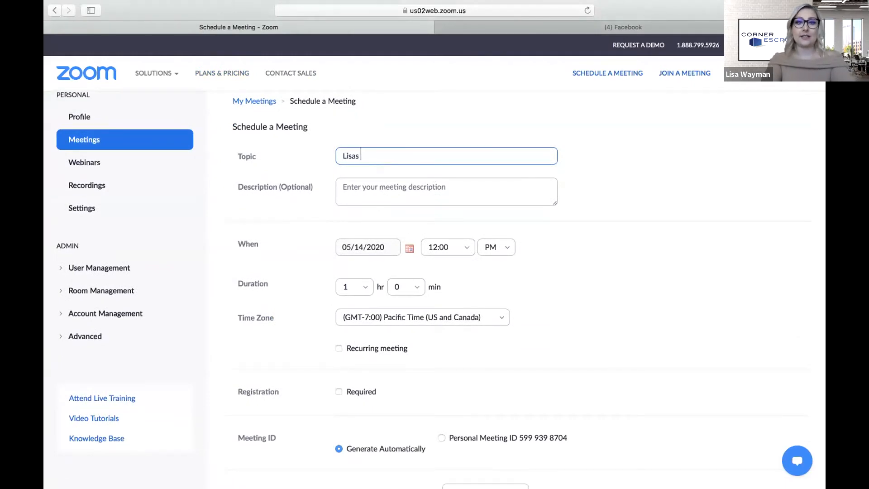
{"action": "key", "text": "BackSpace"}
{"action": "key", "text": "BackSpace"}
{"action": "type", "text": "Zoom meeting"}
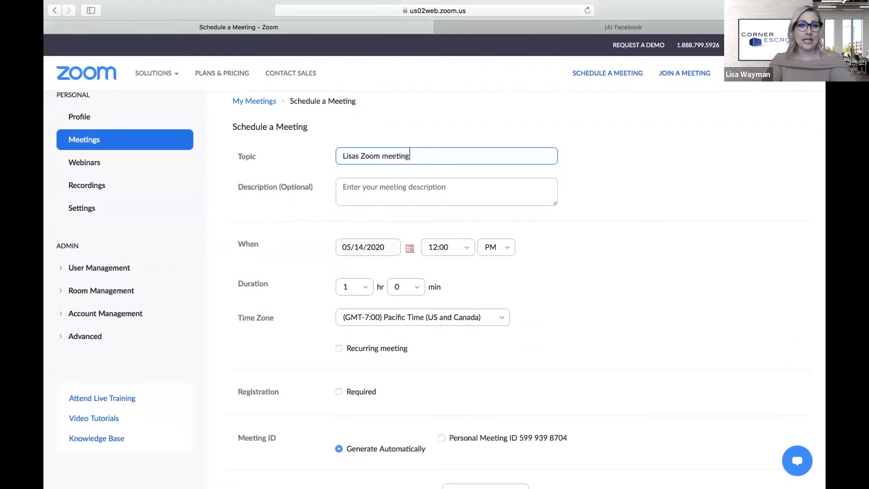
{"action": "left_click", "coordinate": [396, 190]}
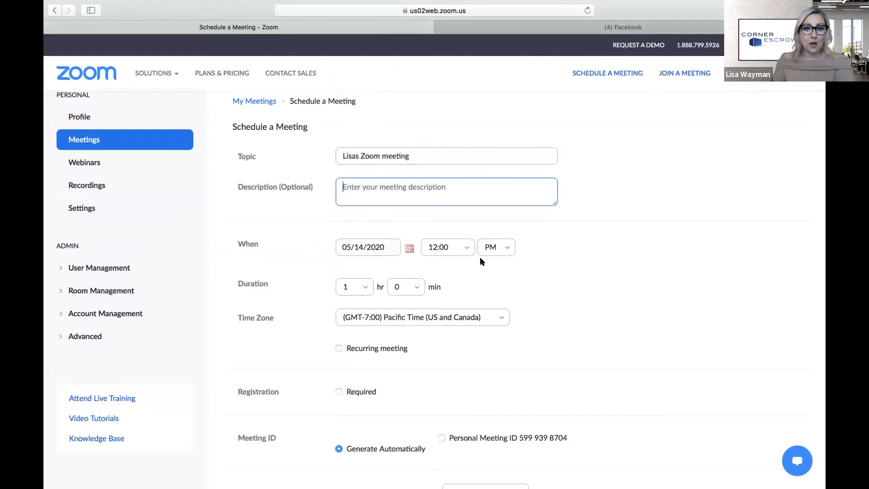
{"action": "scroll", "coordinate": [482, 292], "scroll_direction": "down", "scroll_amount": 2}
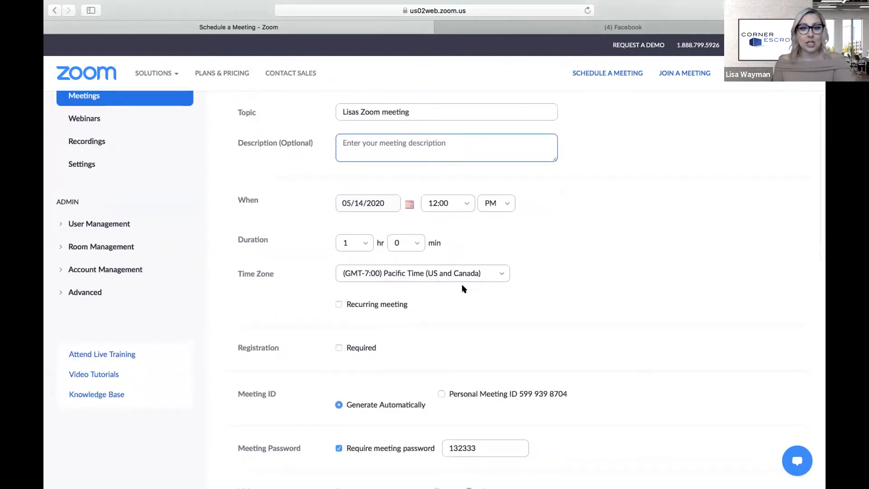
{"action": "scroll", "coordinate": [463, 288], "scroll_direction": "down", "scroll_amount": 2}
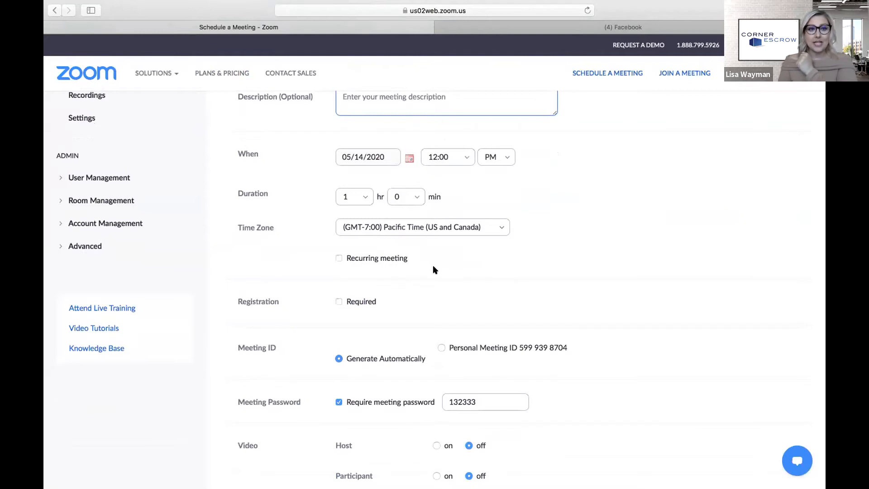
{"action": "scroll", "coordinate": [434, 267], "scroll_direction": "down", "scroll_amount": 3}
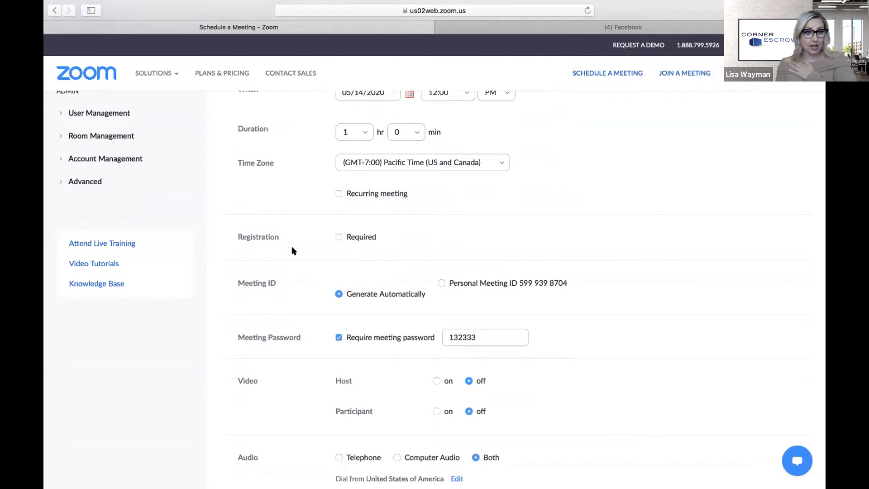
- Tick the Registration 'Required' checkbox so attendees must register for the meeting
{"action": "left_click", "coordinate": [338, 236]}
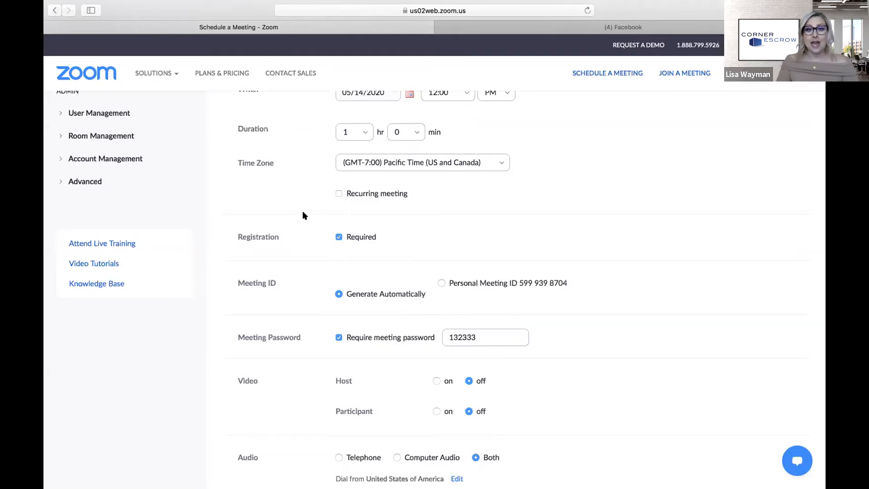
{"action": "left_click", "coordinate": [339, 237]}
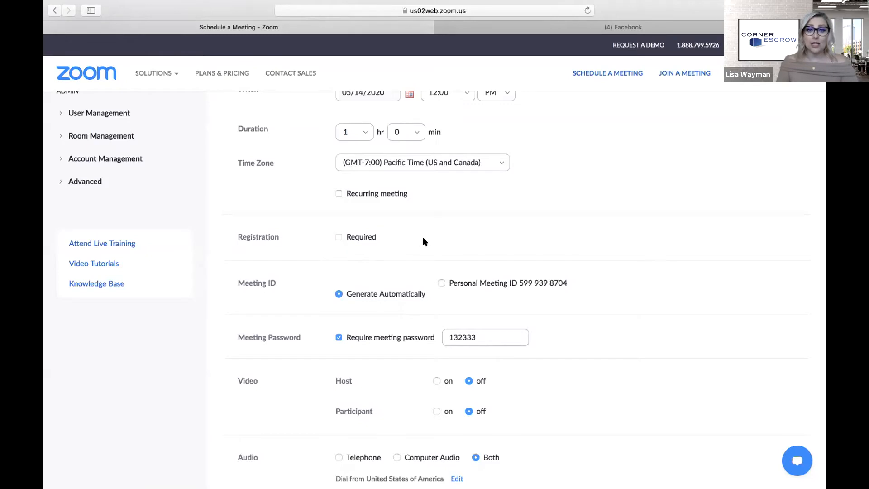
{"action": "scroll", "coordinate": [430, 245], "scroll_direction": "down", "scroll_amount": 1}
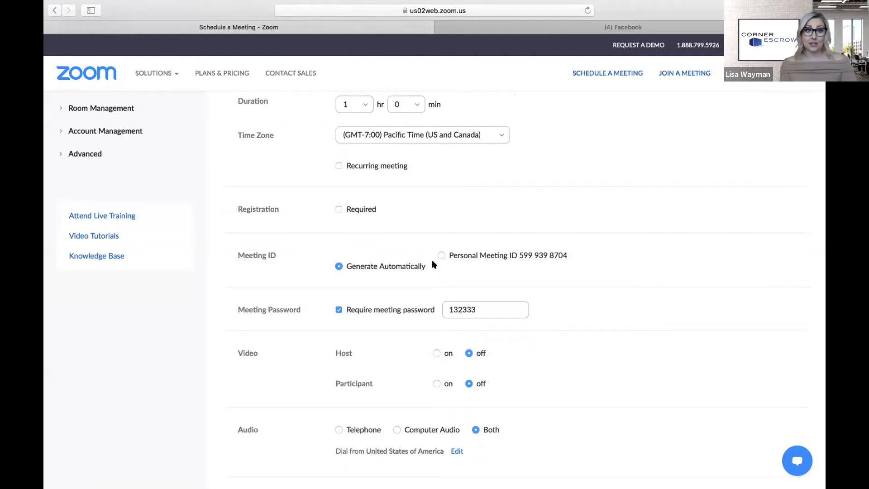
{"action": "left_click", "coordinate": [338, 210]}
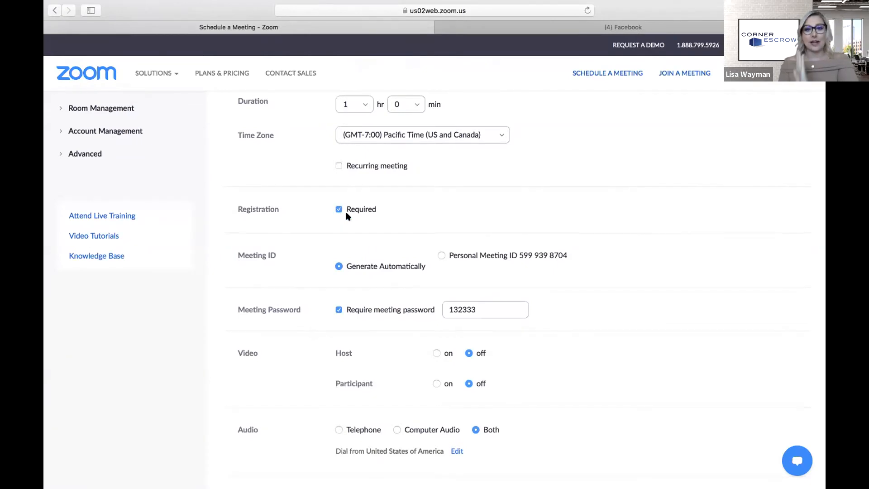
{"action": "scroll", "coordinate": [434, 227], "scroll_direction": "down", "scroll_amount": 2}
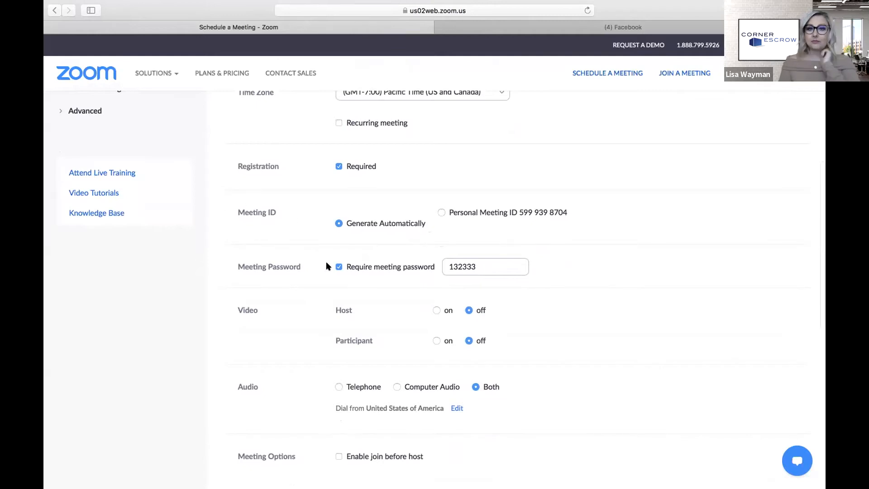
- Keep Meeting ID on Generate Automatically and make sure Registration Required stays ticked
{"action": "left_click", "coordinate": [441, 213]}
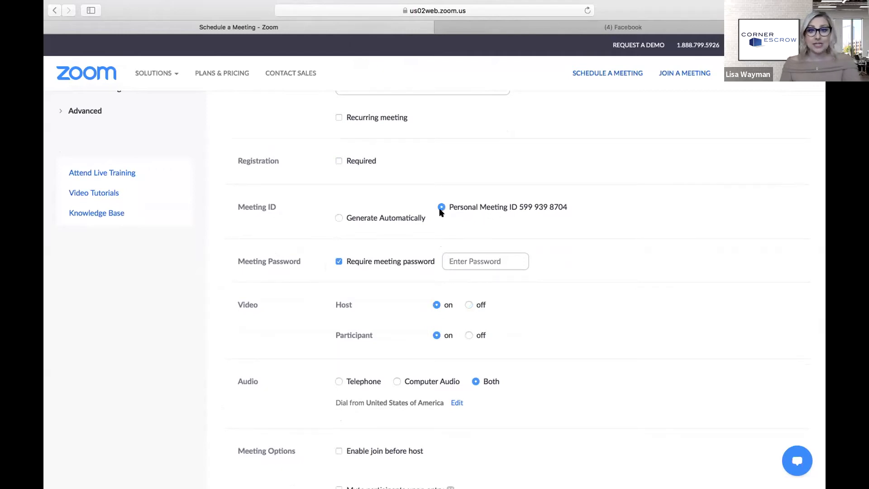
{"action": "left_click", "coordinate": [339, 217]}
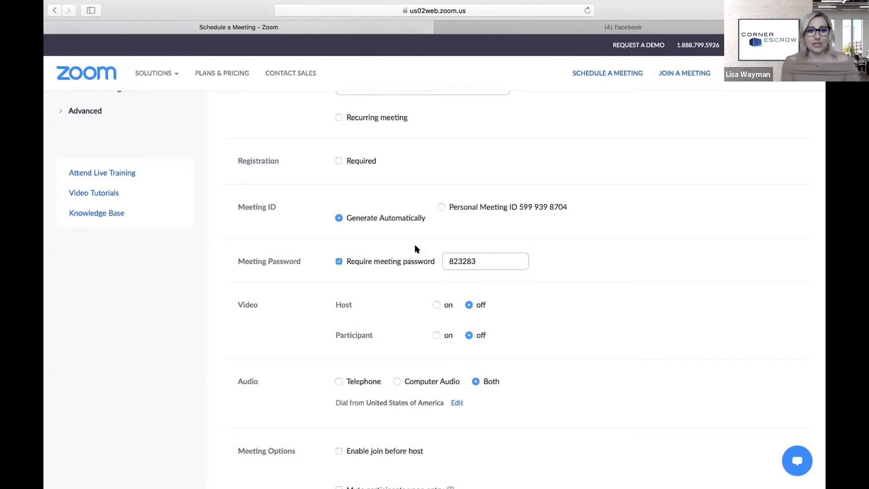
{"action": "left_click", "coordinate": [440, 207]}
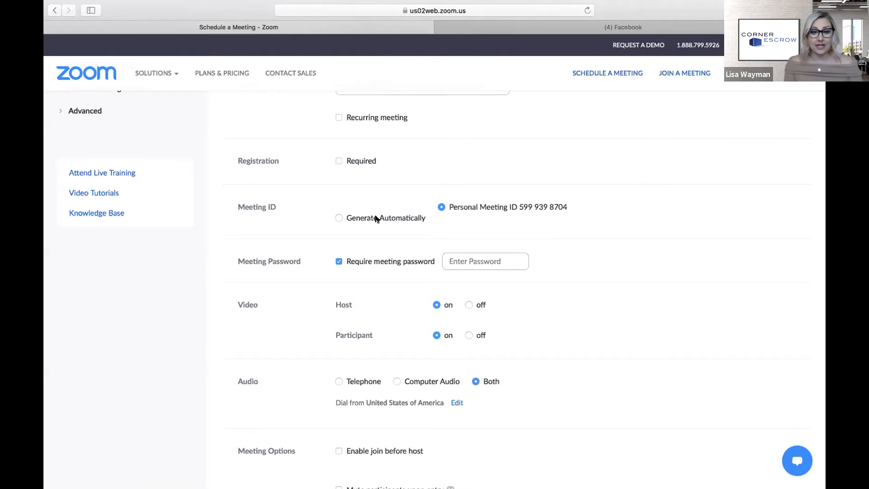
{"action": "left_click", "coordinate": [338, 218]}
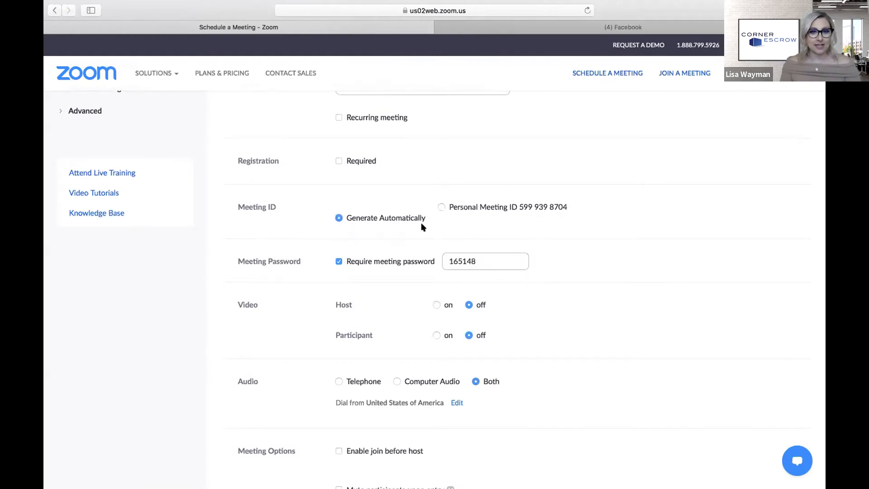
{"action": "scroll", "coordinate": [419, 243], "scroll_direction": "down", "scroll_amount": 2}
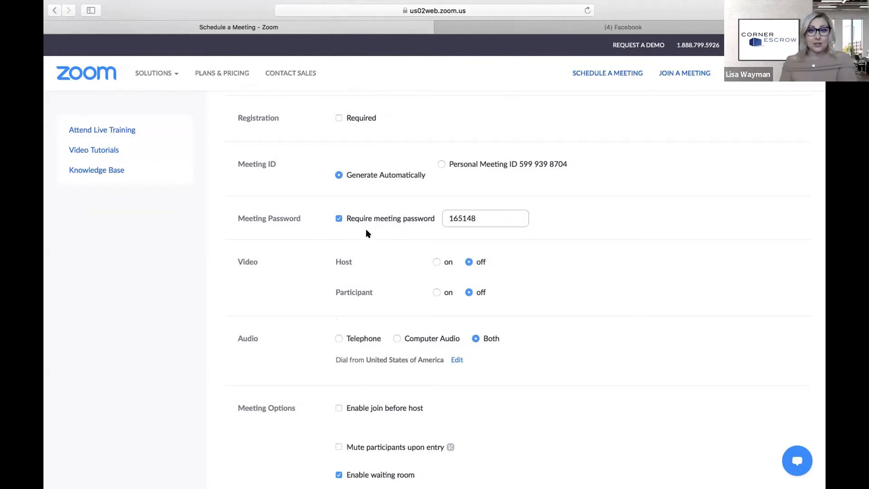
{"action": "scroll", "coordinate": [388, 240], "scroll_direction": "up", "scroll_amount": 2}
{"action": "left_click", "coordinate": [339, 156]}
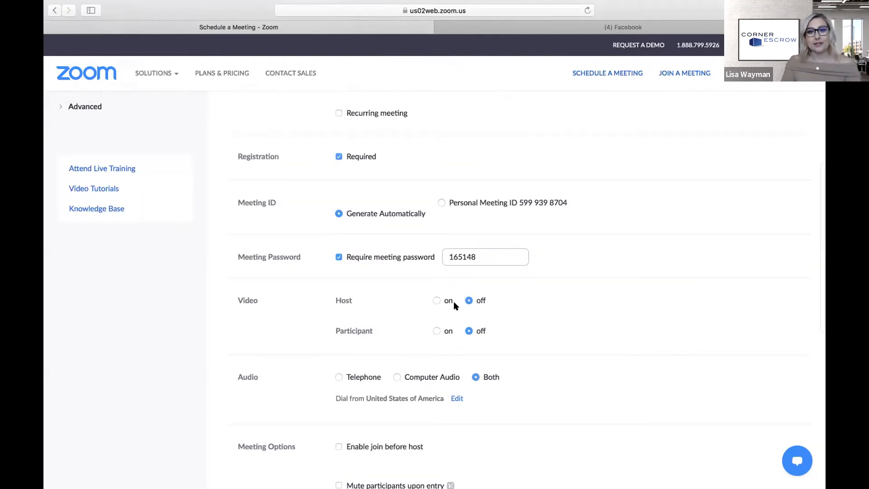
{"action": "scroll", "coordinate": [467, 297], "scroll_direction": "down", "scroll_amount": 1}
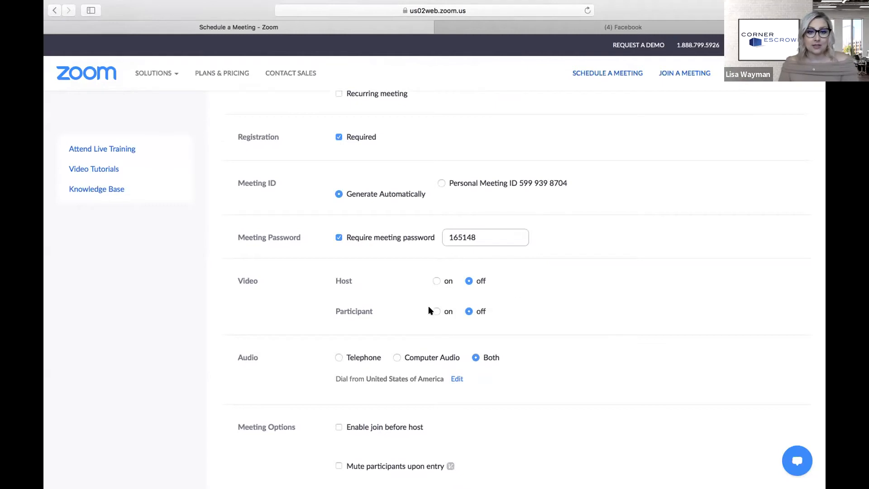
{"action": "scroll", "coordinate": [610, 376], "scroll_direction": "down", "scroll_amount": 6}
{"action": "scroll", "coordinate": [575, 299], "scroll_direction": "up", "scroll_amount": 2}
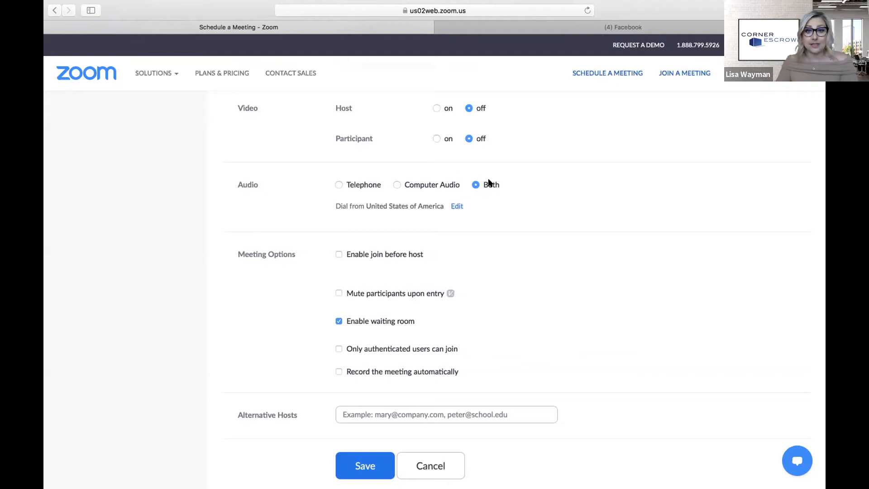
{"action": "scroll", "coordinate": [498, 308], "scroll_direction": "down", "scroll_amount": 2}
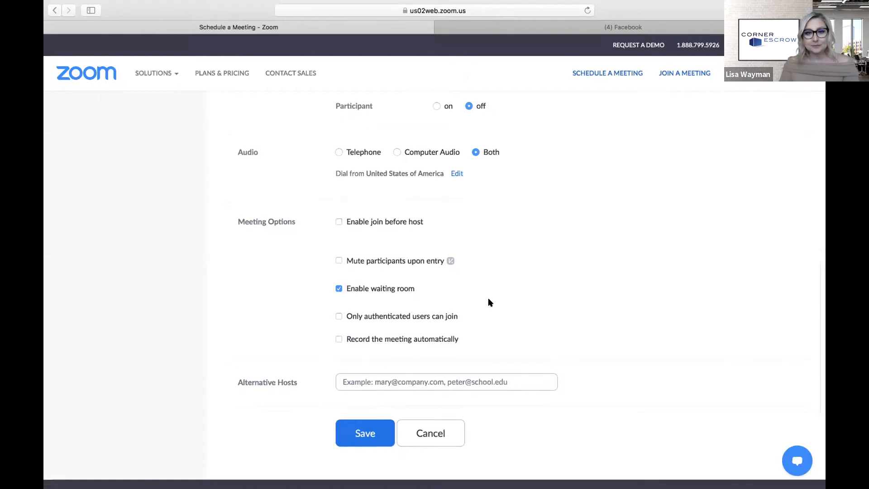
{"action": "scroll", "coordinate": [489, 301], "scroll_direction": "down", "scroll_amount": 3}
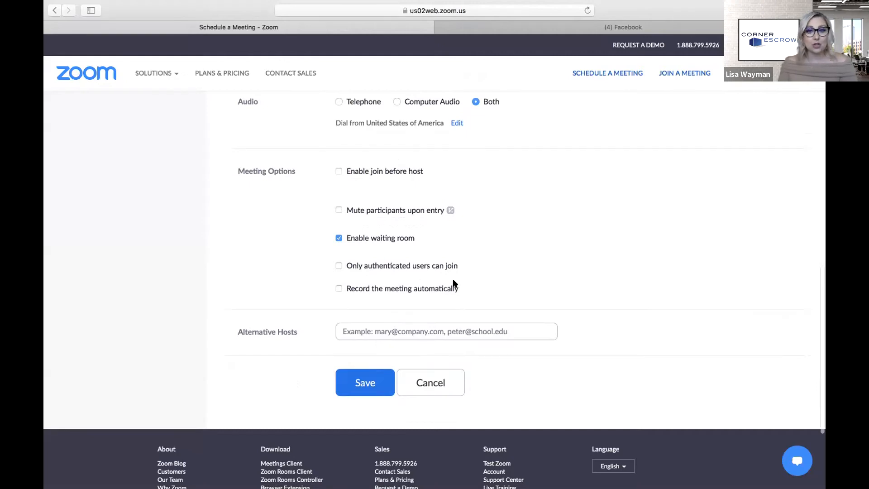
{"action": "scroll", "coordinate": [446, 280], "scroll_direction": "down", "scroll_amount": 1}
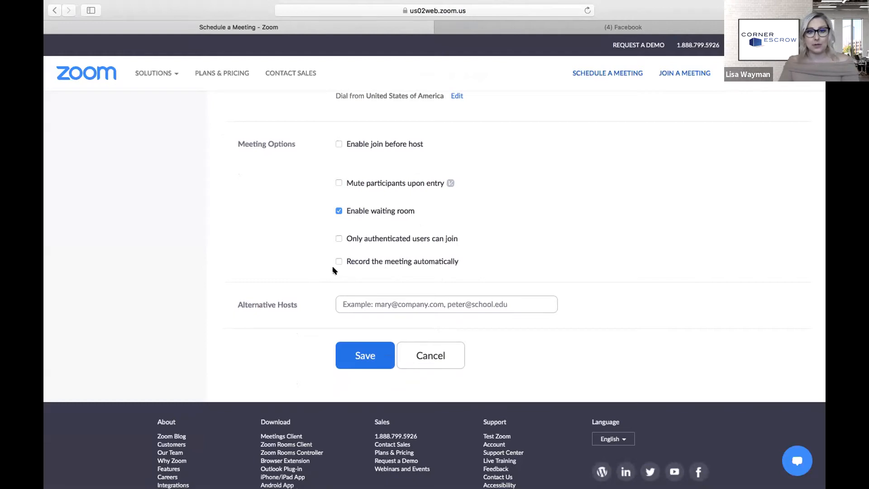
- Save the meeting and select the Registration Link URL on its Meeting Information page
{"action": "left_click", "coordinate": [363, 354]}
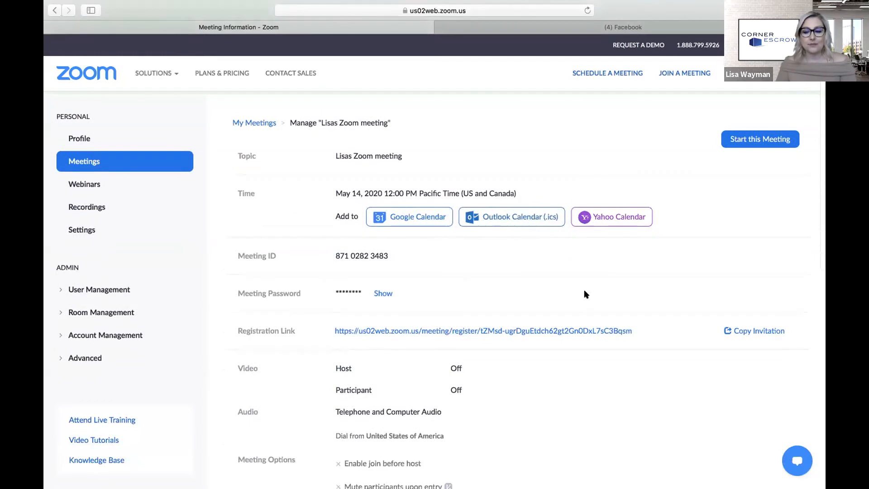
{"action": "left_click_drag", "start_coordinate": [229, 328], "coordinate": [300, 330]}
{"action": "left_click", "coordinate": [285, 334]}
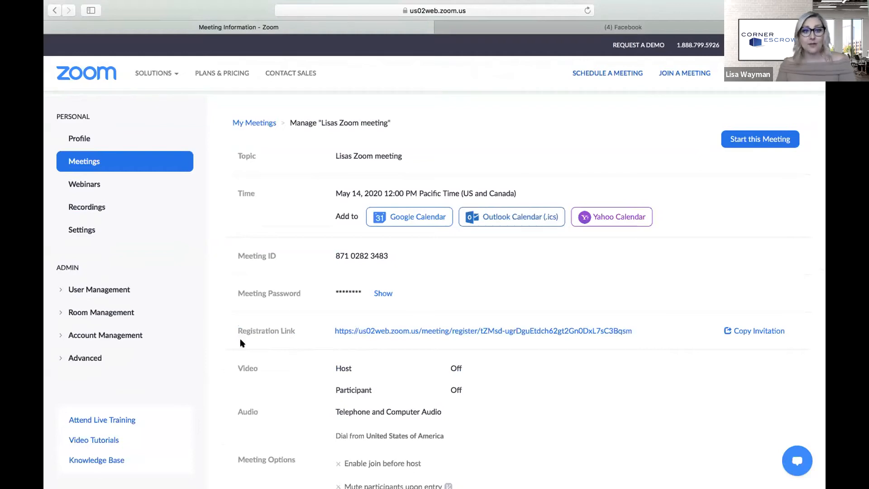
{"action": "left_click_drag", "start_coordinate": [319, 326], "coordinate": [466, 333]}
{"action": "left_click_drag", "start_coordinate": [657, 335], "coordinate": [329, 327]}
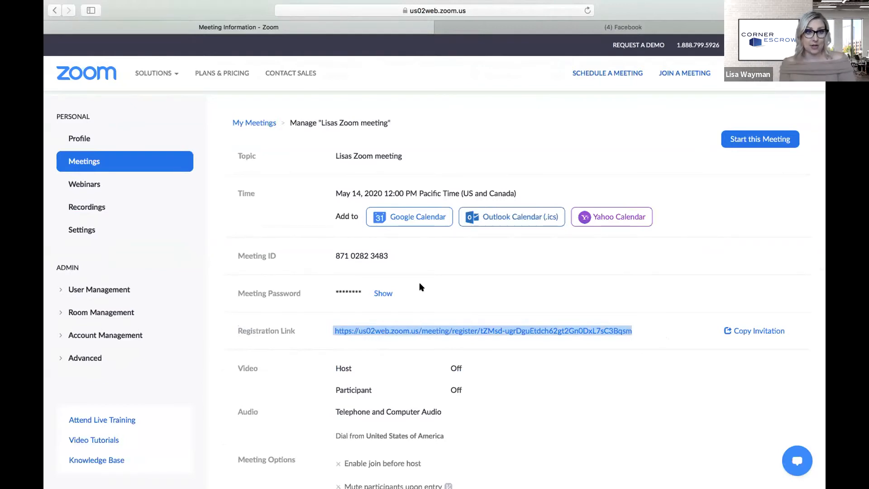
{"action": "left_click", "coordinate": [496, 264]}
{"action": "scroll", "coordinate": [516, 271], "scroll_direction": "down", "scroll_amount": 5}
{"action": "scroll", "coordinate": [516, 270], "scroll_direction": "down", "scroll_amount": 6}
{"action": "scroll", "coordinate": [613, 196], "scroll_direction": "up", "scroll_amount": 2}
- Edit the meeting, untick Registration Required, and save so the invite link appears
{"action": "left_click", "coordinate": [661, 191]}
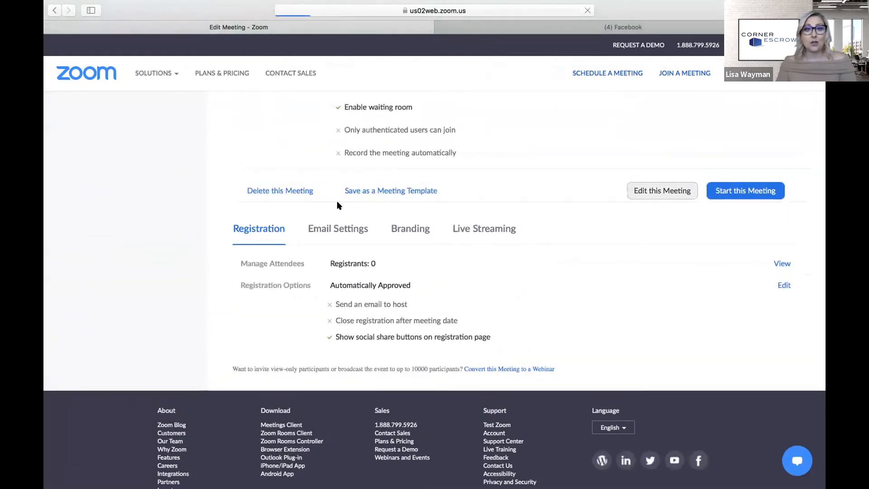
{"action": "scroll", "coordinate": [343, 425], "scroll_direction": "down", "scroll_amount": 2}
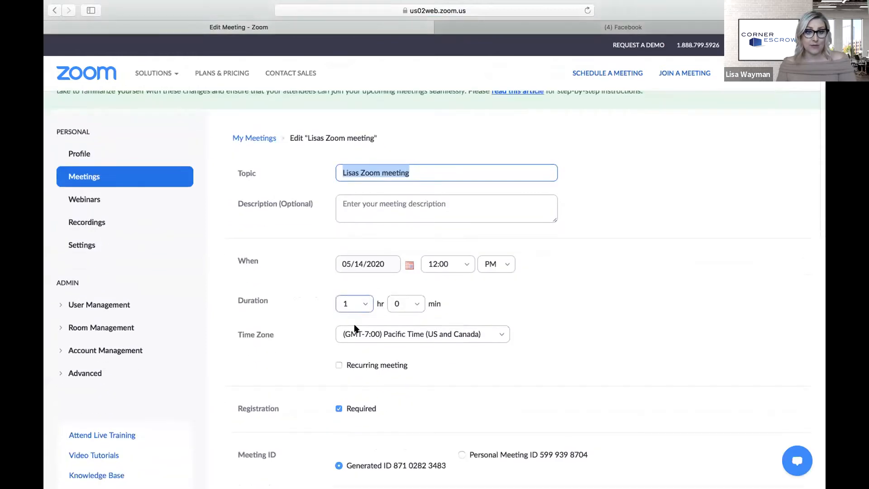
{"action": "left_click", "coordinate": [339, 409]}
{"action": "scroll", "coordinate": [471, 390], "scroll_direction": "down", "scroll_amount": 15}
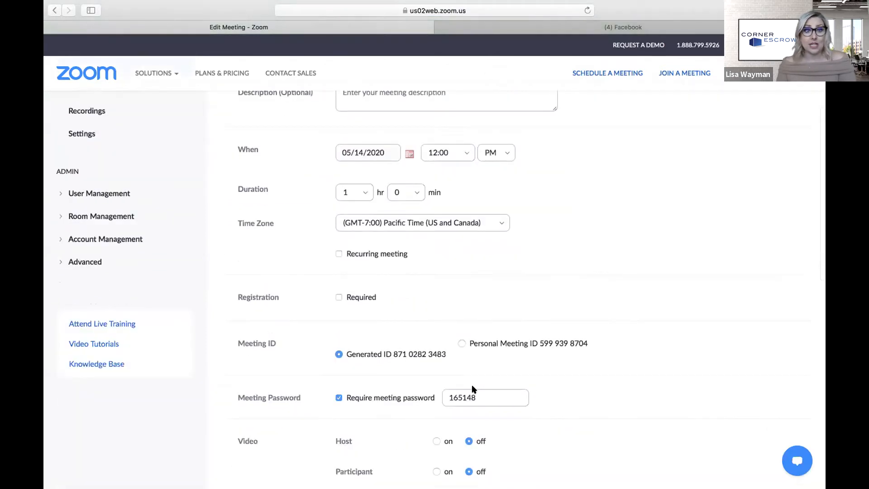
{"action": "scroll", "coordinate": [472, 390], "scroll_direction": "down", "scroll_amount": 2}
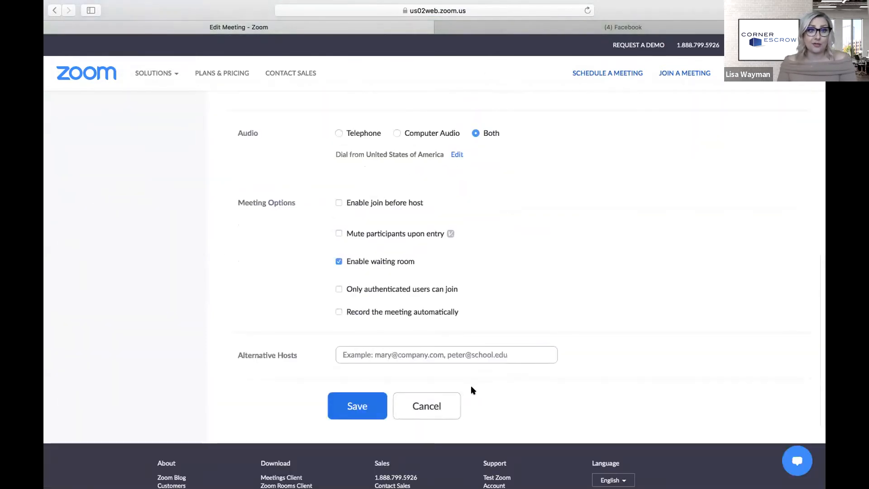
{"action": "left_click", "coordinate": [355, 406]}
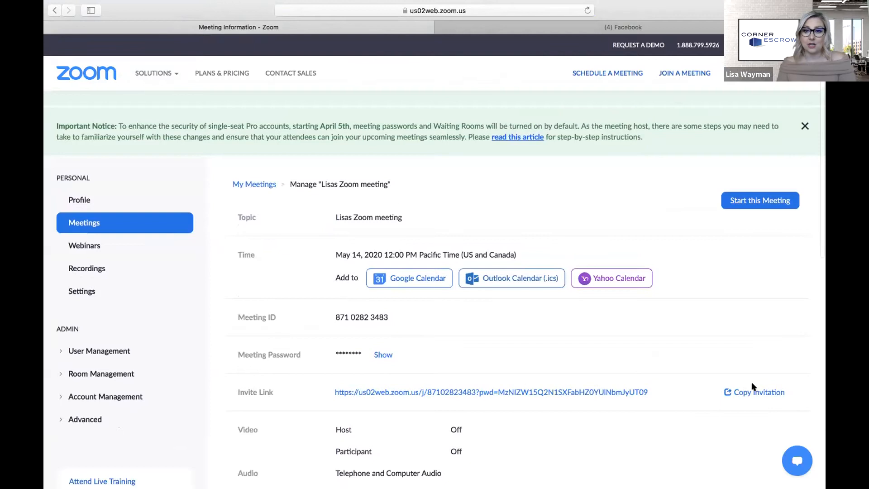
{"action": "scroll", "coordinate": [461, 392], "scroll_direction": "down", "scroll_amount": 1}
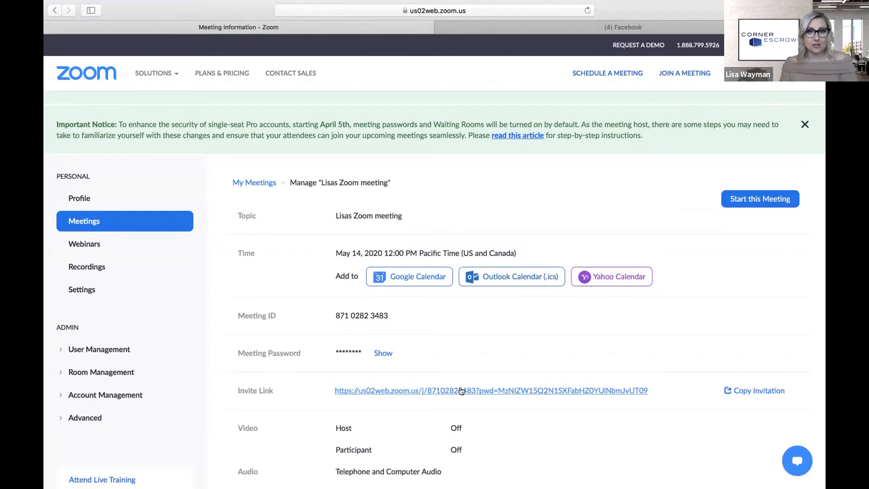
{"action": "scroll", "coordinate": [502, 367], "scroll_direction": "down", "scroll_amount": 1}
{"action": "scroll", "coordinate": [502, 365], "scroll_direction": "down", "scroll_amount": 10}
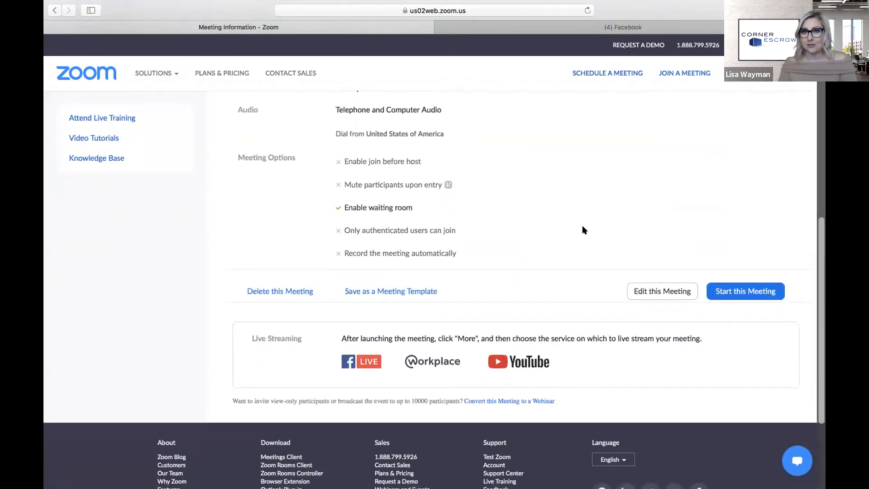
{"action": "scroll", "coordinate": [561, 228], "scroll_direction": "up", "scroll_amount": 12}
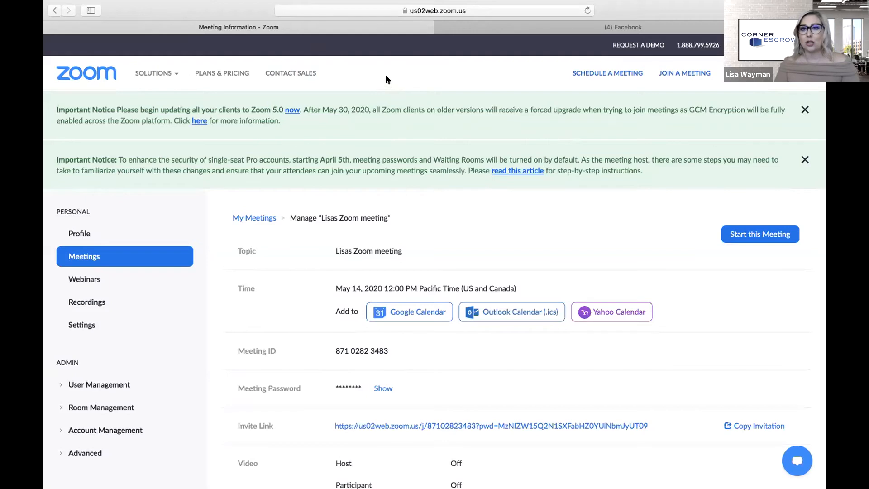
{"action": "mouse_move", "coordinate": [805, 73]}
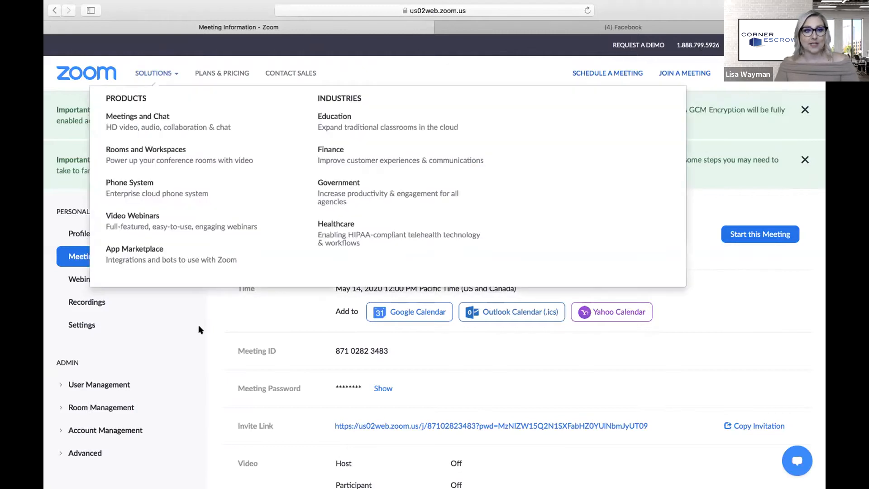
- Open the Profile page and cancel the picture change, keeping the existing photo
{"action": "left_click", "coordinate": [82, 235]}
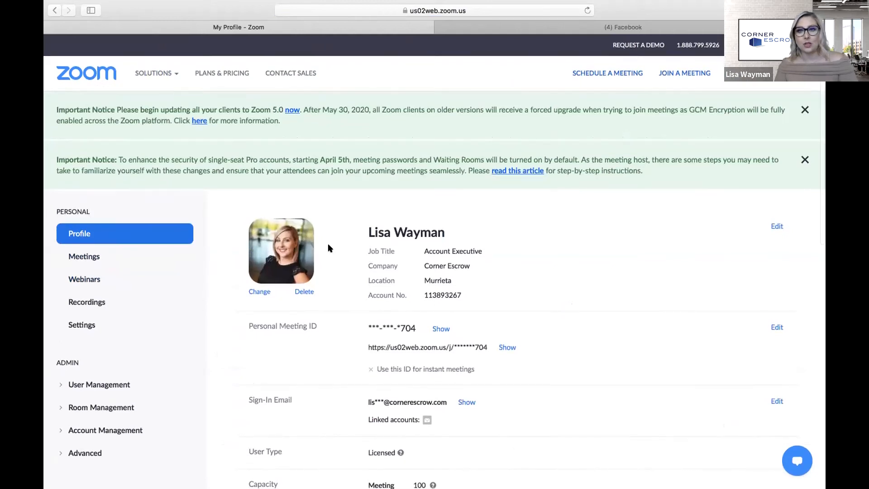
{"action": "scroll", "coordinate": [349, 259], "scroll_direction": "down", "scroll_amount": 1}
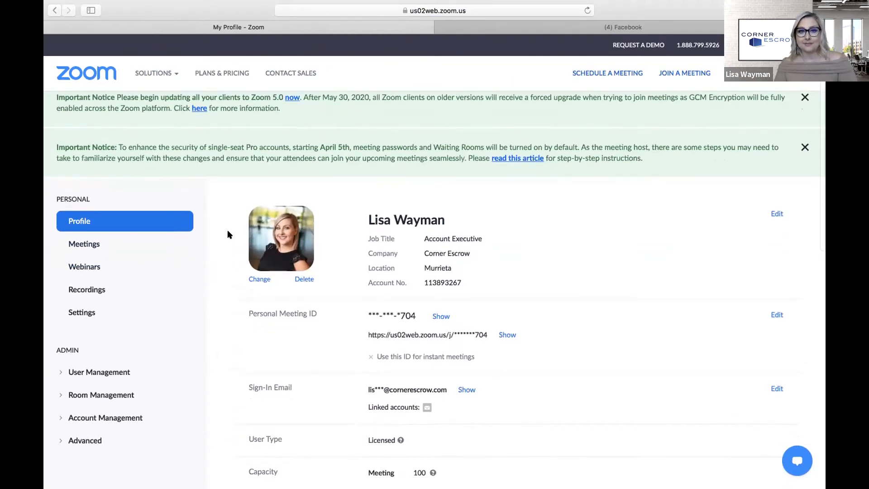
{"action": "left_click", "coordinate": [254, 280]}
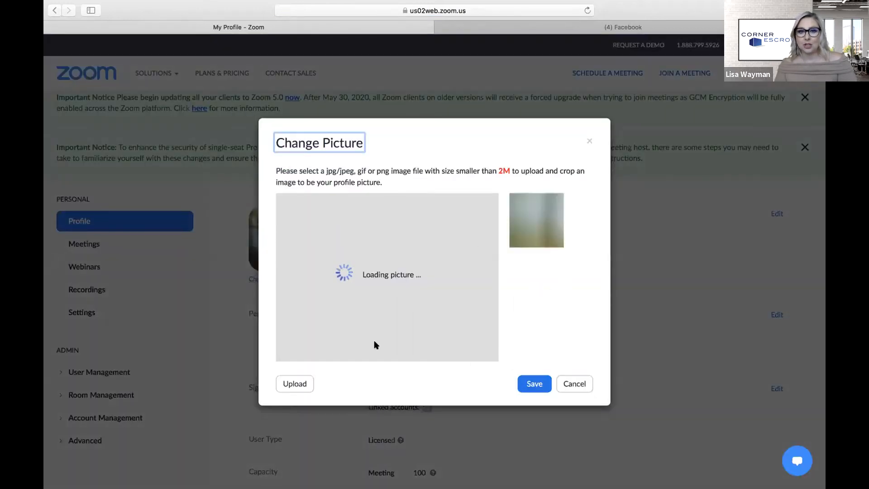
{"action": "left_click", "coordinate": [576, 386]}
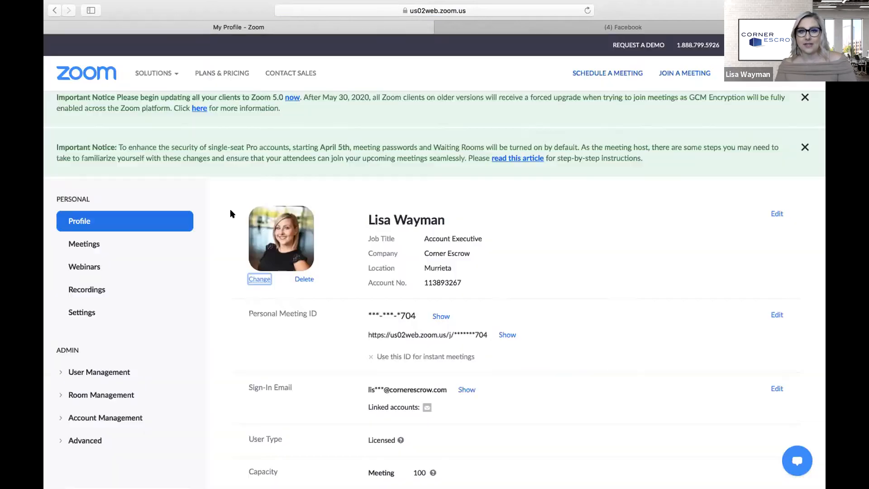